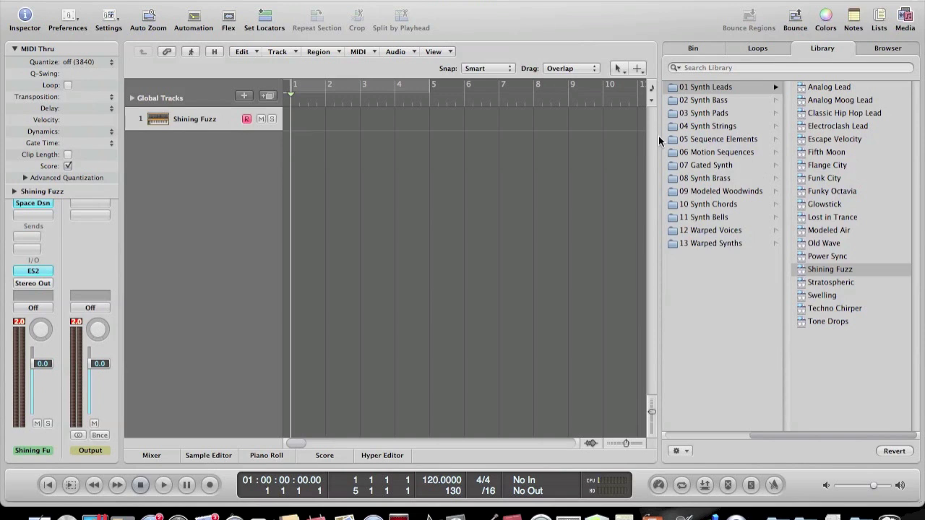
Hide the Library and collapse the Shining Fuzz and MIDI Thru inspector sections.
key(y)
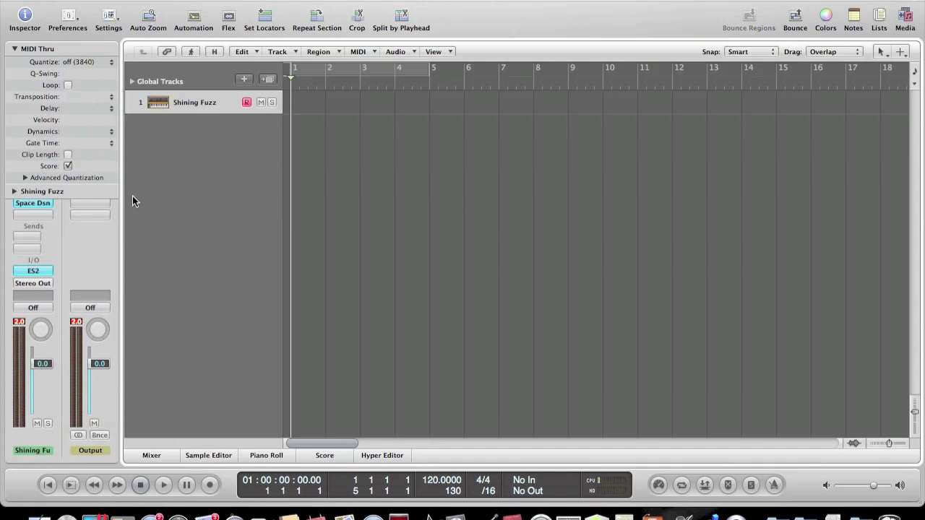
click(14, 191)
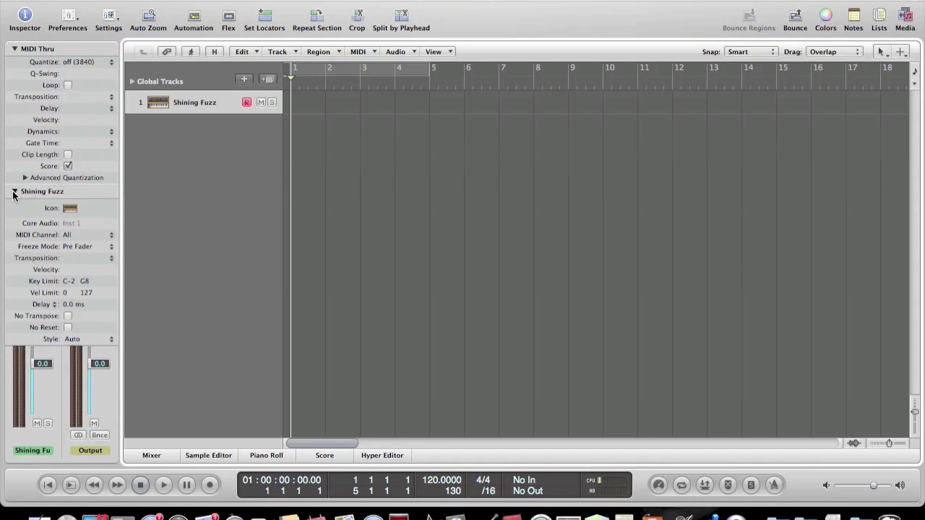
click(14, 191)
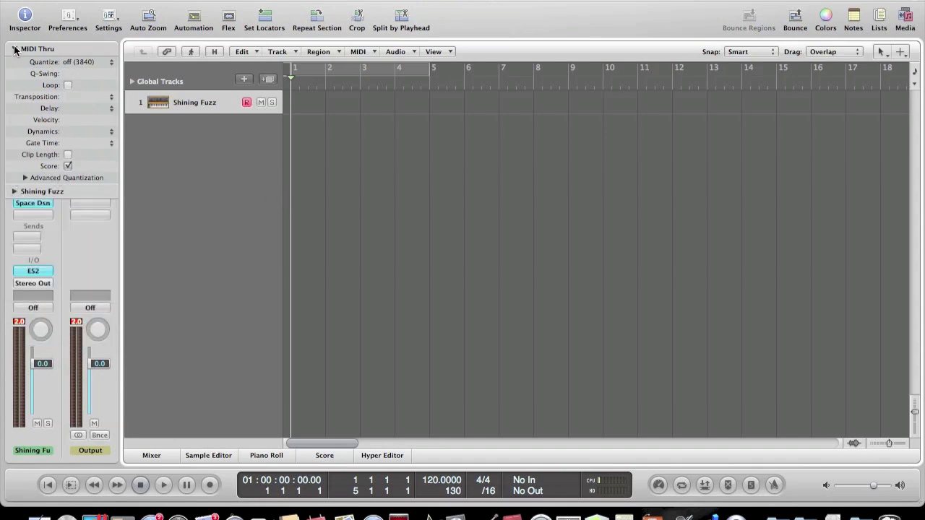
click(14, 49)
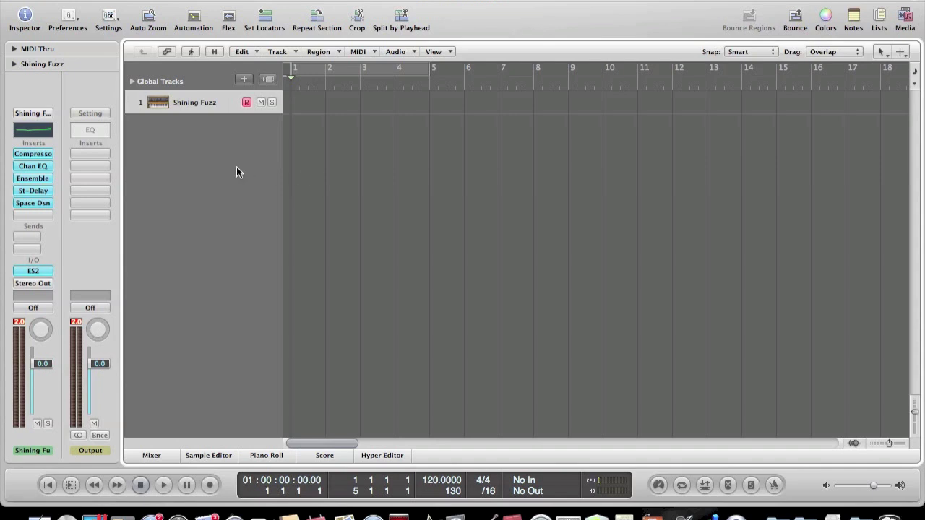
Record a roughly three-bar MIDI phrase on Shining Fuzz, creating the Brightest Fuzz region.
key(r)
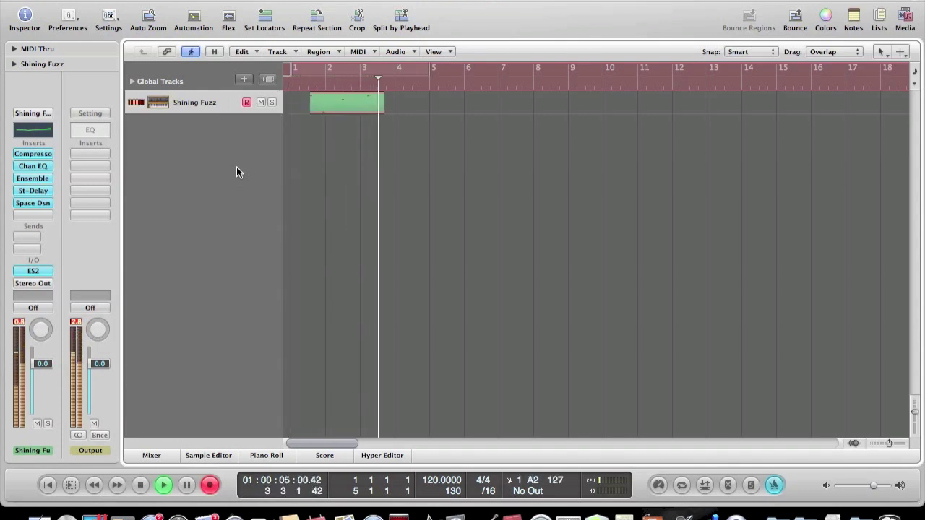
key(space)
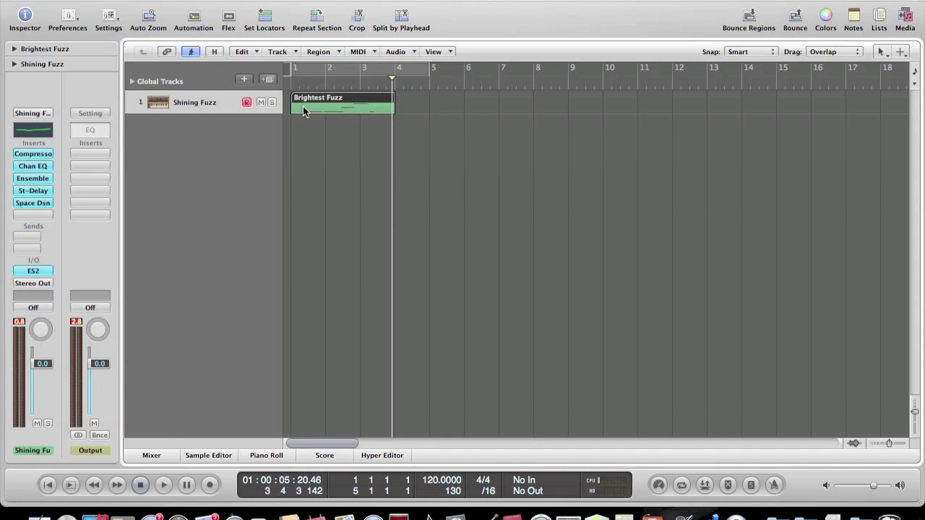
Show Shining Fuzz's automation lane at Volume 0.0 dB and browse plug-in parameters down to 2 Comp.
click(193, 21)
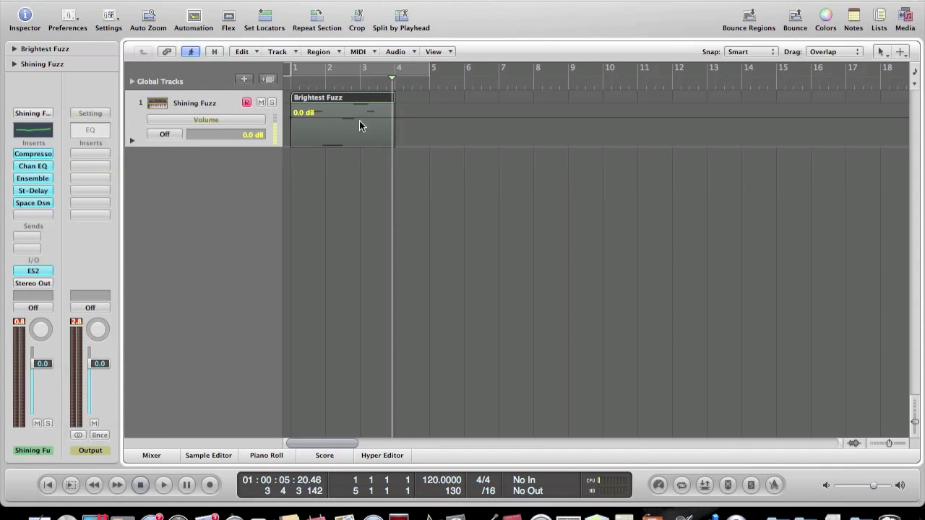
click(201, 120)
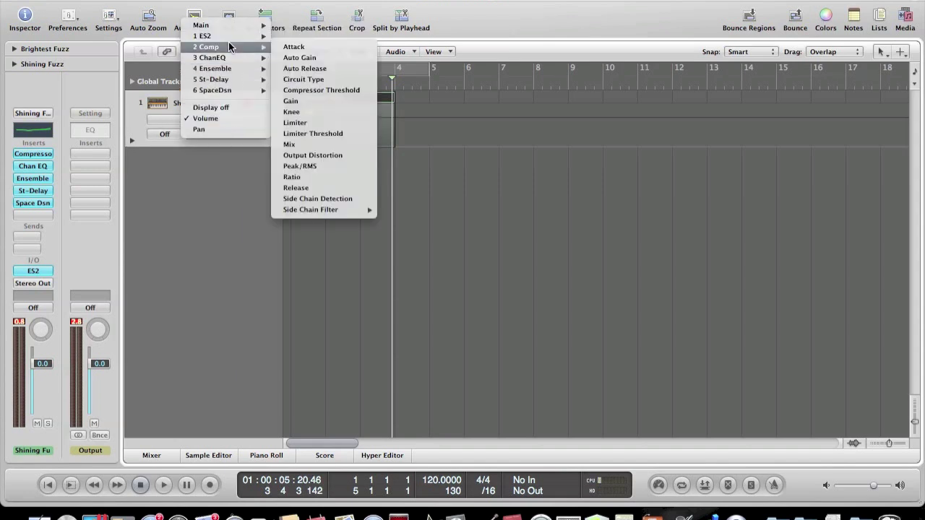
mouse_move(230, 39)
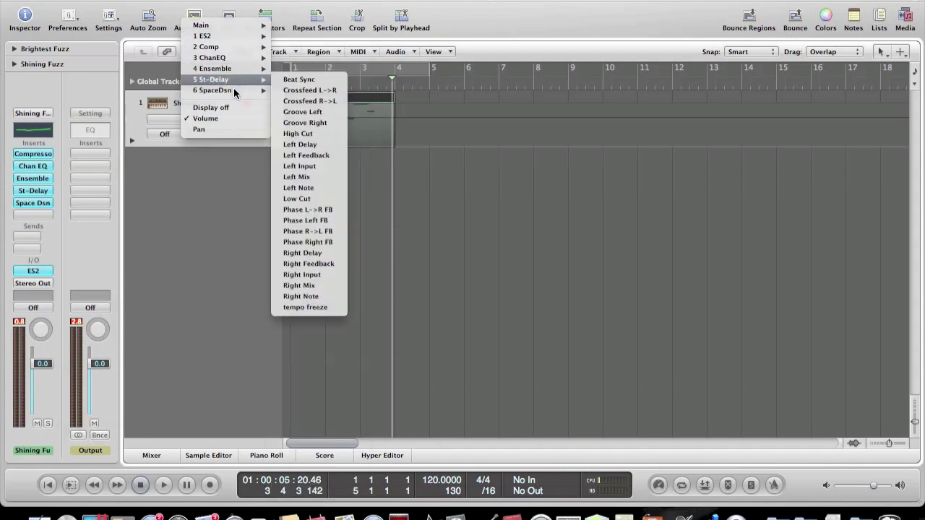
mouse_move(234, 89)
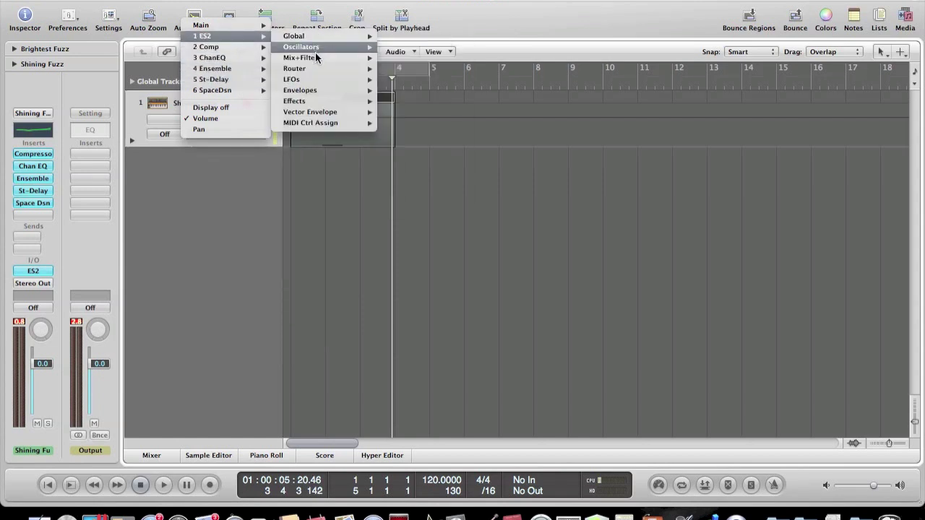
mouse_move(316, 58)
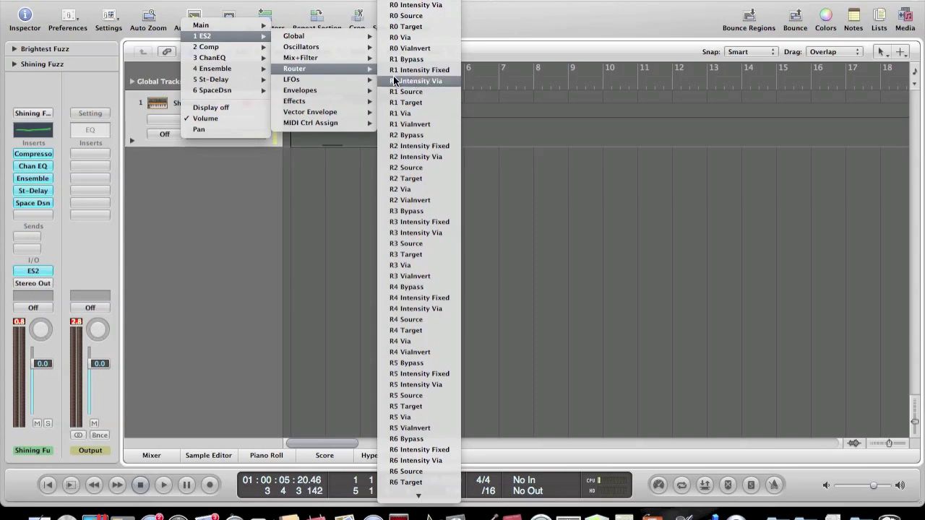
mouse_move(343, 77)
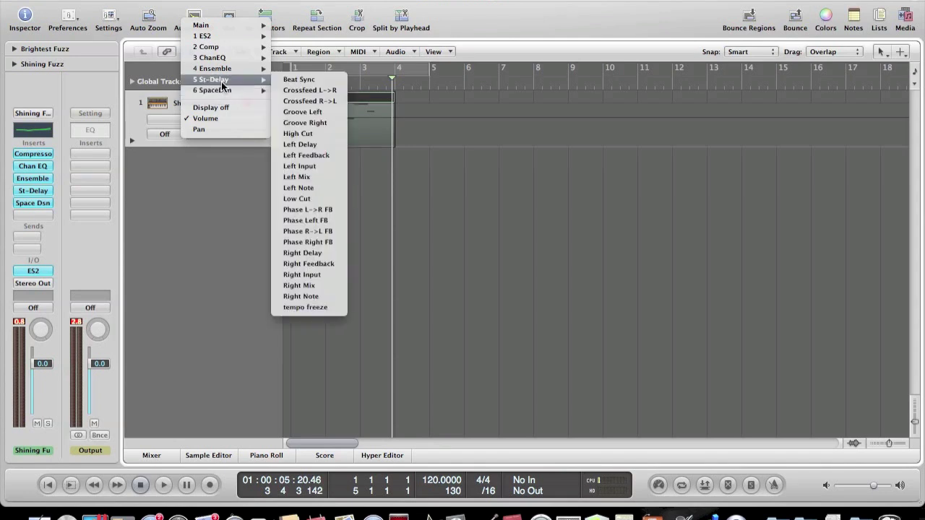
mouse_move(222, 60)
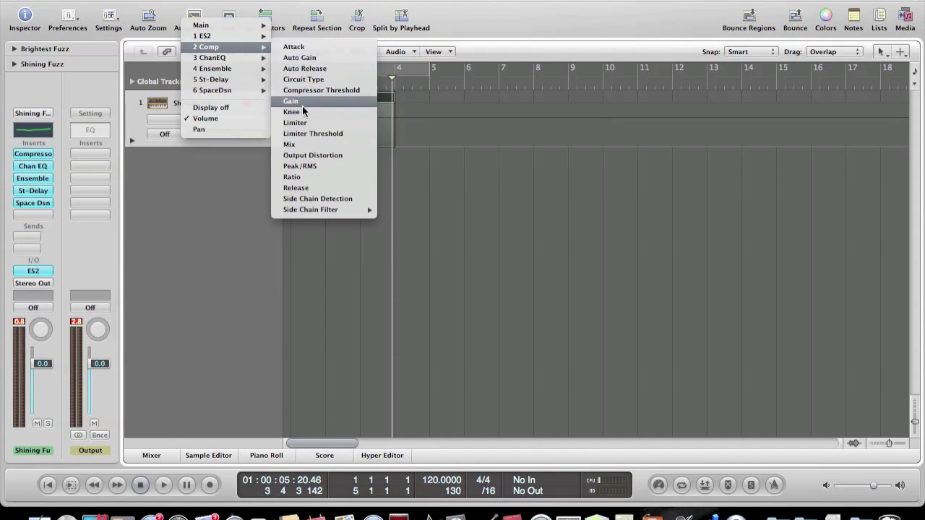
Show 2 Comp Gain in the automation lane and briefly check the Compressor window.
click(292, 102)
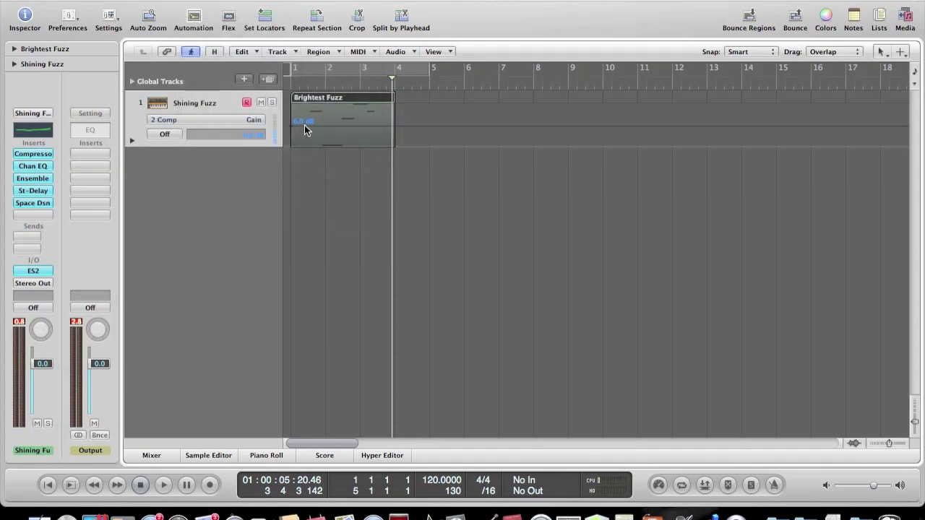
click(47, 156)
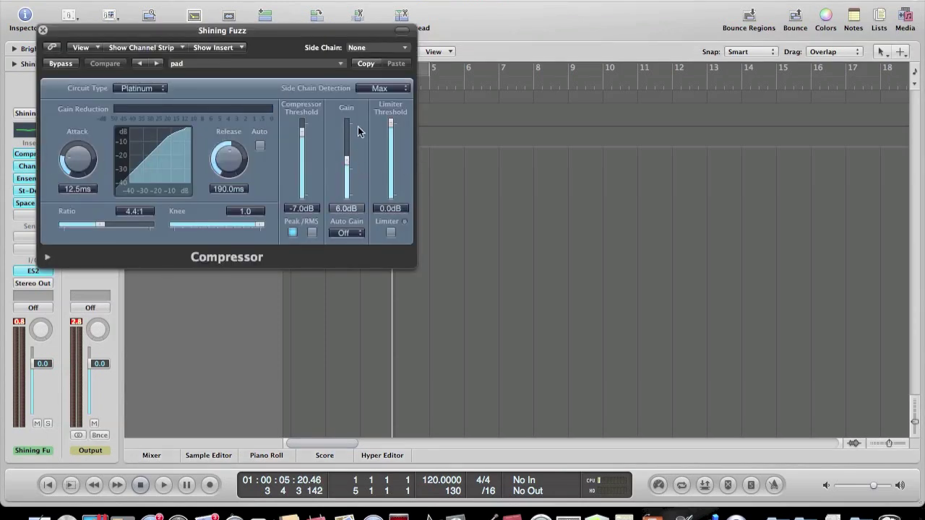
click(43, 30)
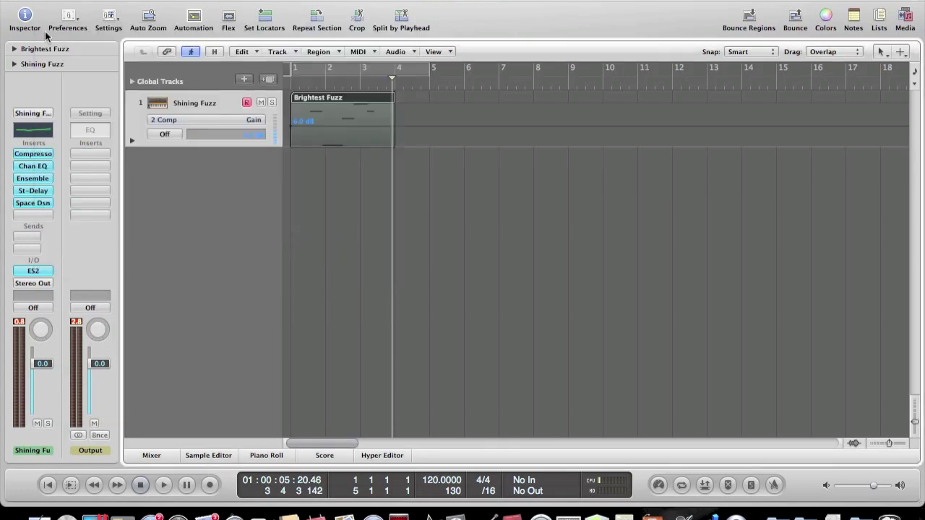
Draw a Gain curve rising from 6.0 dB to 26.0, then dropping near 0.5.
click(296, 126)
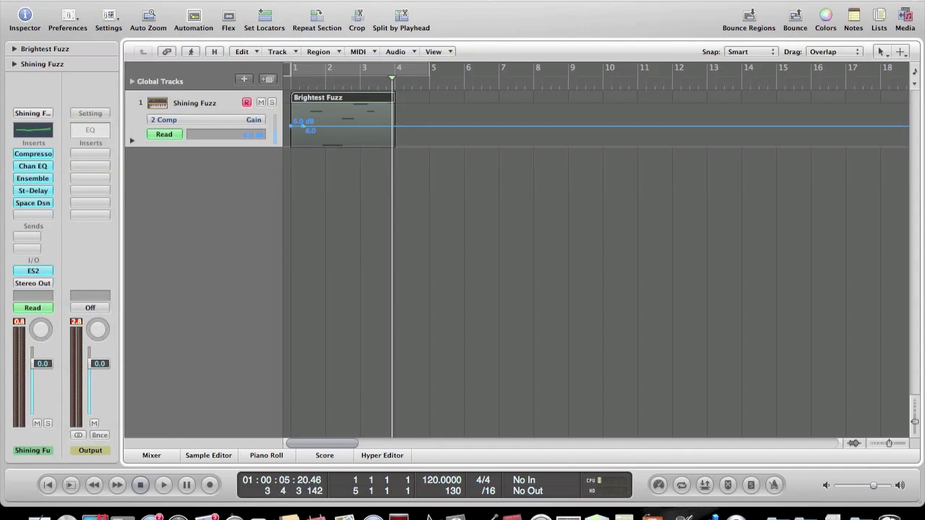
drag(297, 126, 319, 131)
mouse_move(309, 128)
mouse_down()
mouse_move(310, 112)
mouse_move(328, 130)
mouse_up()
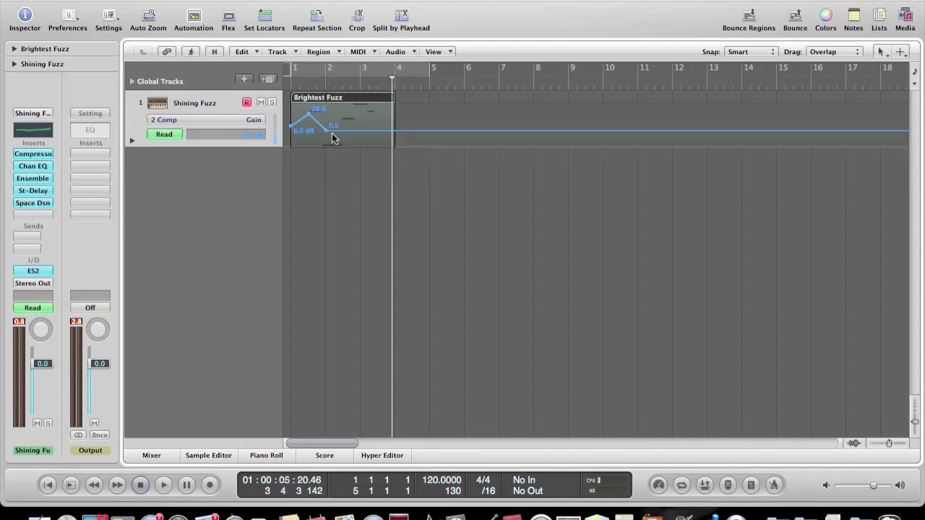
Automate ChanEQ High Cut Frequency, rising from 900 Hz to 1400 in the region.
click(250, 120)
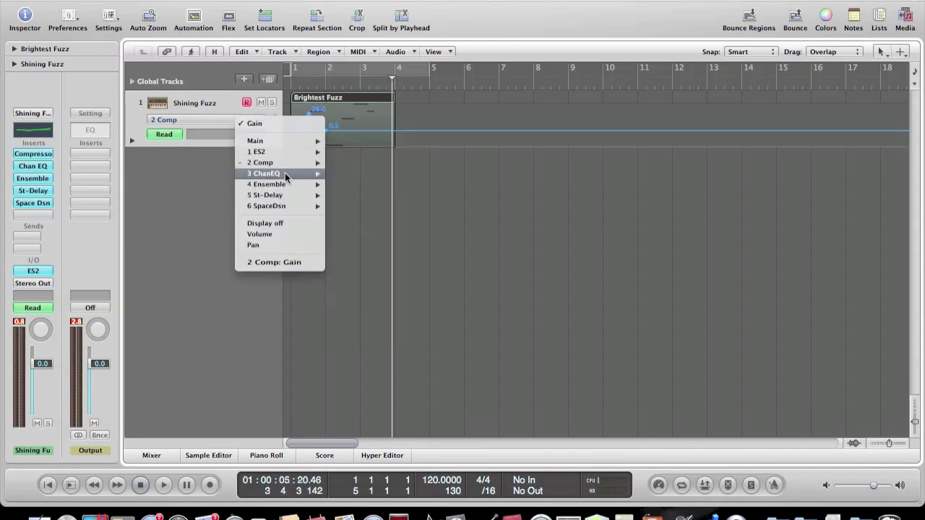
mouse_move(284, 172)
click(338, 147)
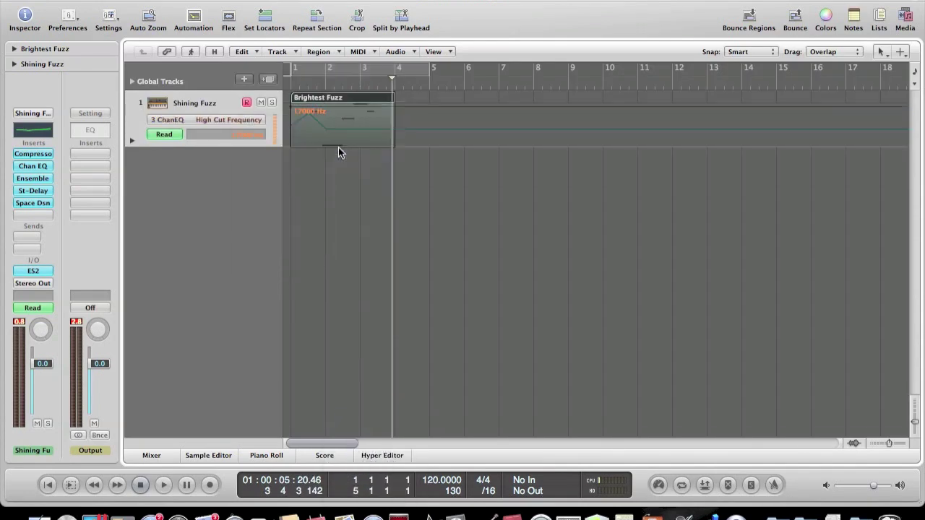
click(297, 126)
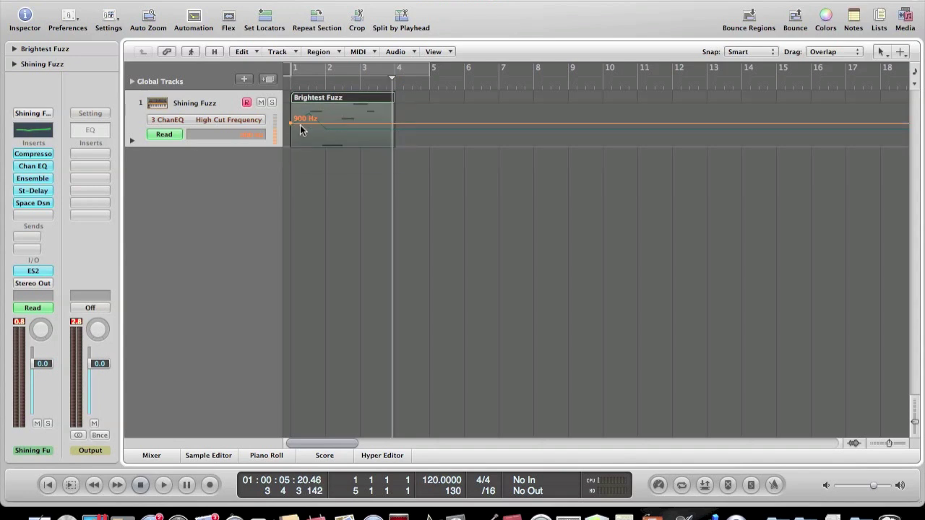
drag(317, 123, 369, 124)
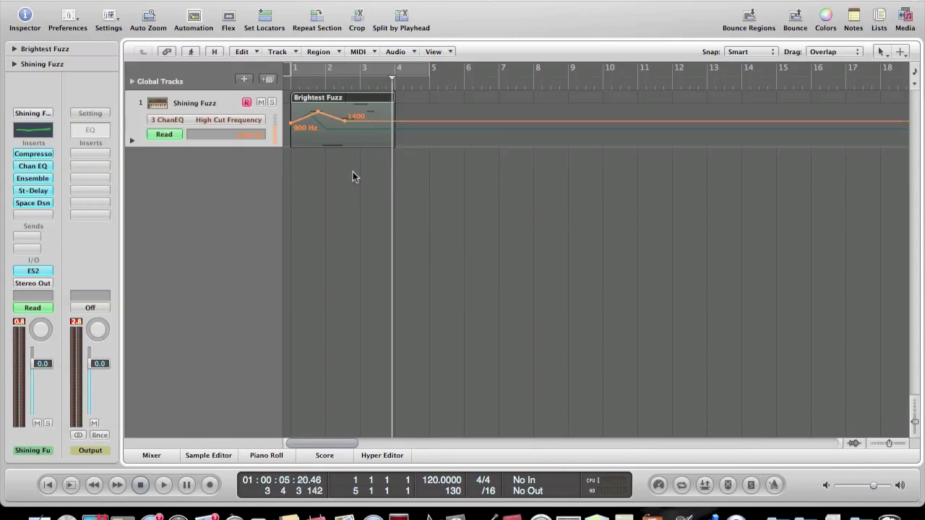
Switch the automation lane back to displaying 2 Comp Gain.
click(255, 120)
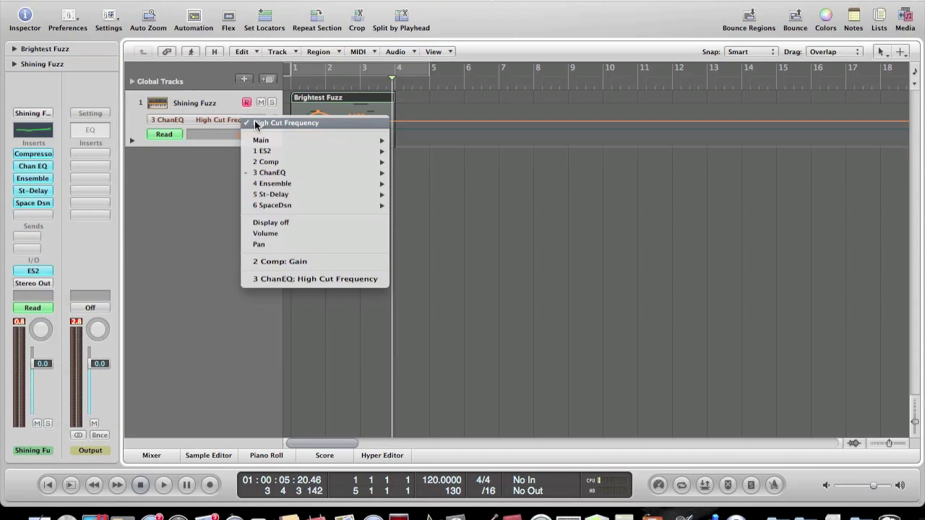
click(283, 261)
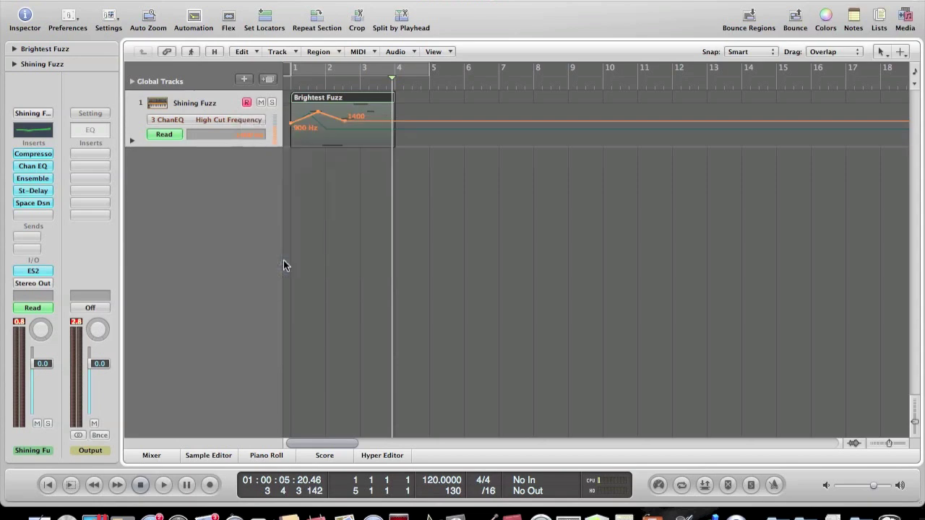
click(278, 52)
Delete the visible Comp Gain automation and display the ChanEQ High Cut Frequency curve again.
mouse_move(298, 65)
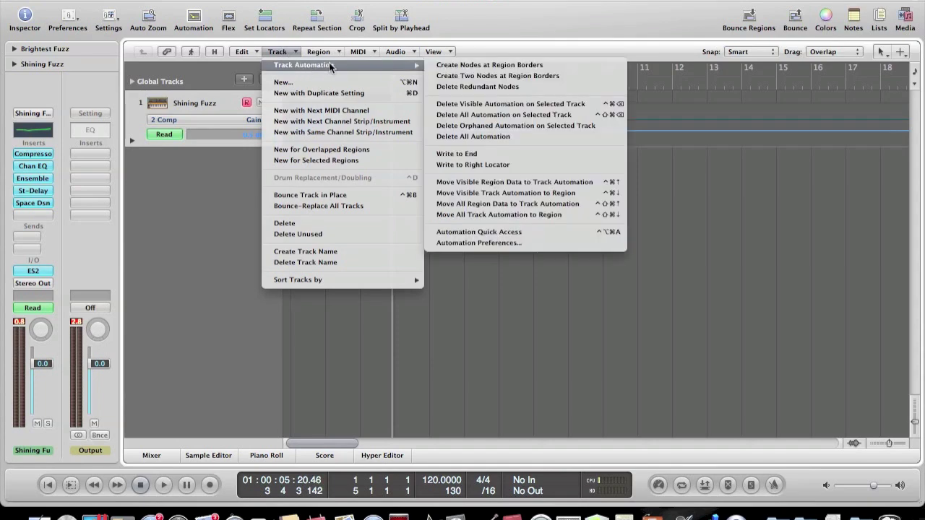
click(474, 106)
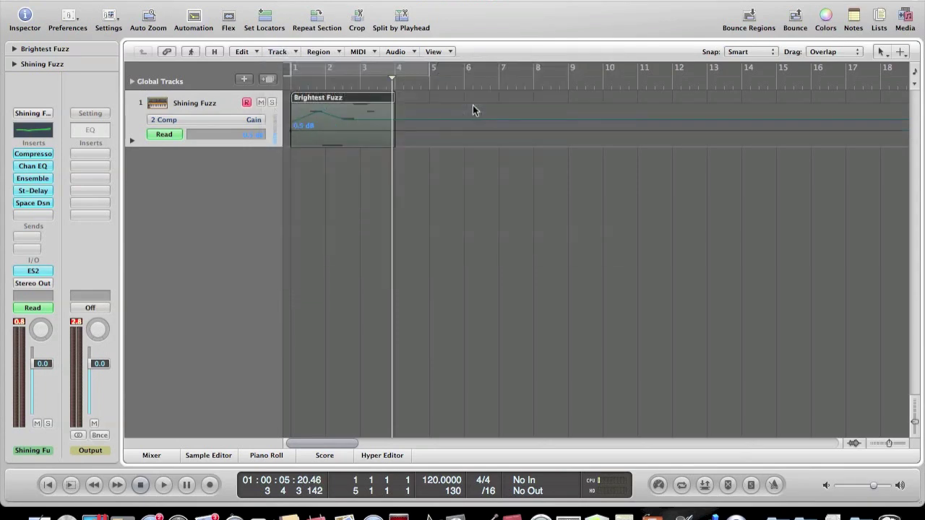
click(234, 120)
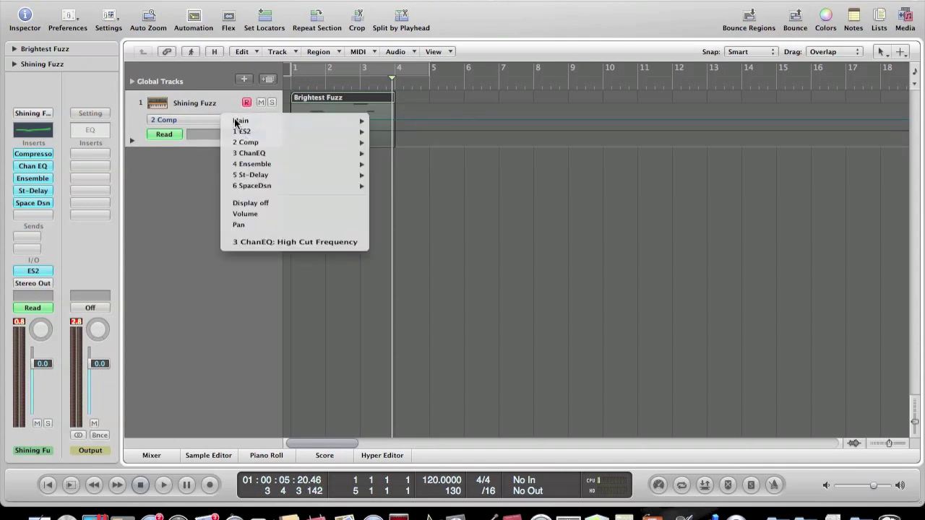
click(260, 243)
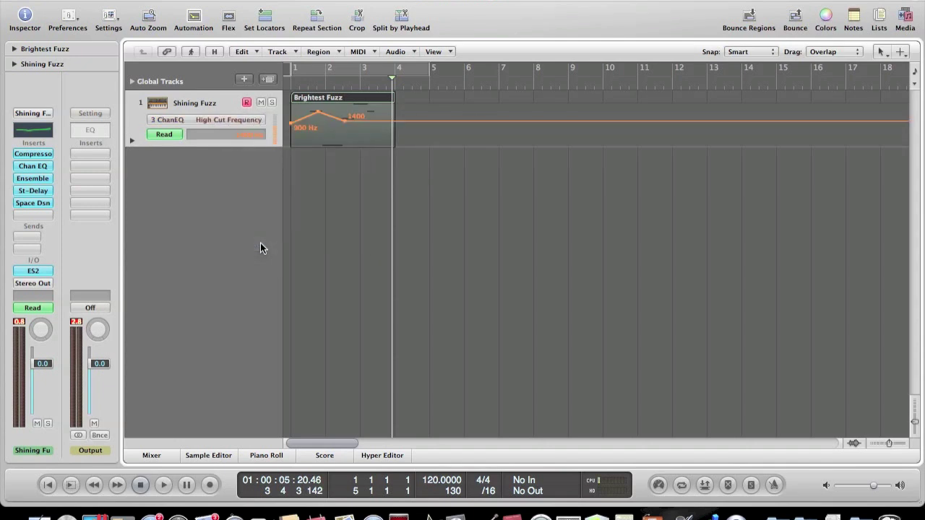
click(210, 118)
Automate Space Designer High Mid Q, stepping up from 0.74 to 1.00 within the region.
mouse_move(294, 60)
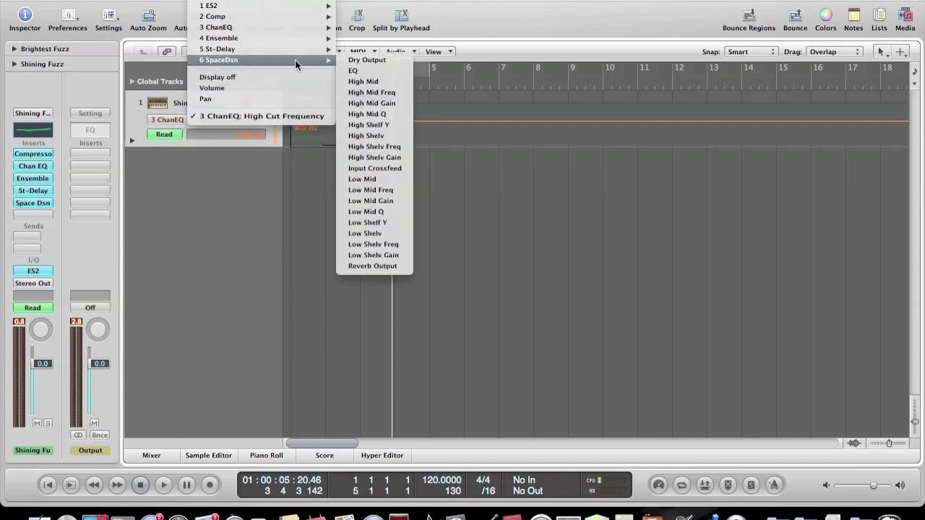
click(365, 114)
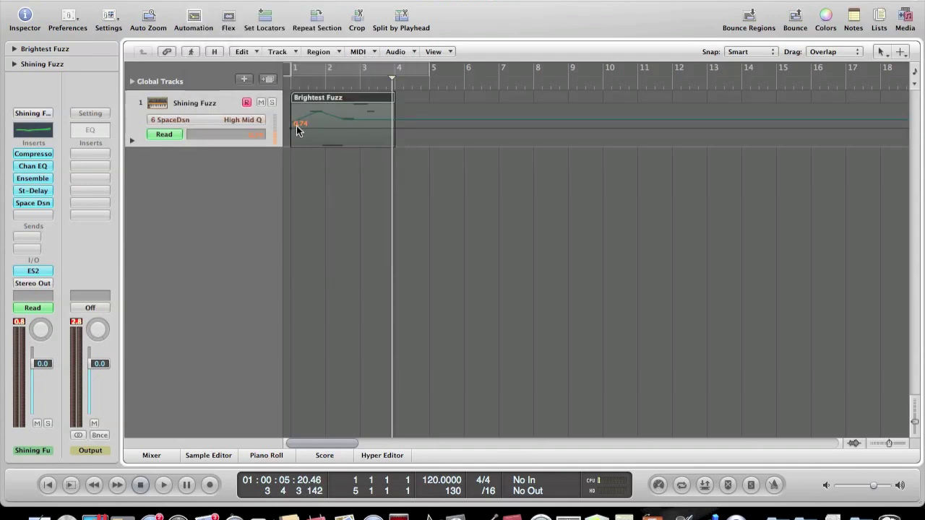
drag(308, 128, 330, 125)
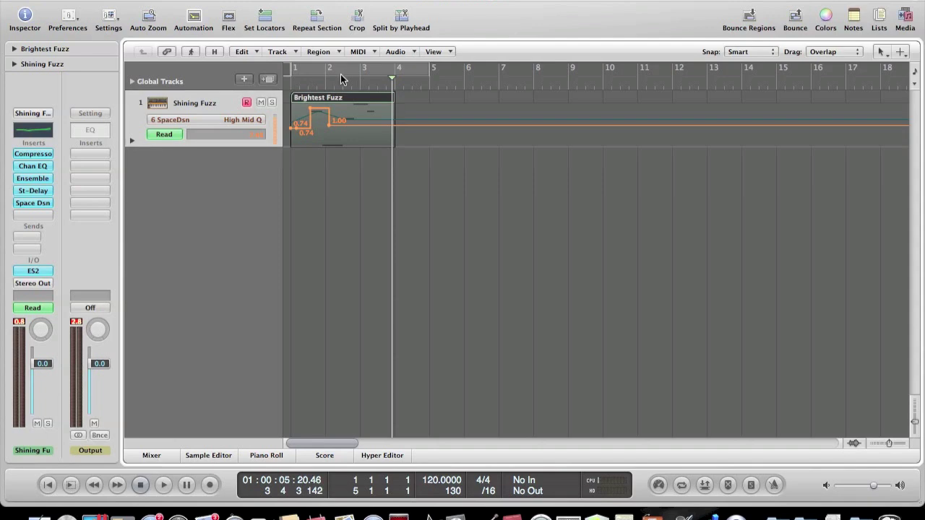
Delete all automation in the project with Track Automation > Delete All Automation, confirming the dialog.
click(277, 52)
mouse_move(295, 66)
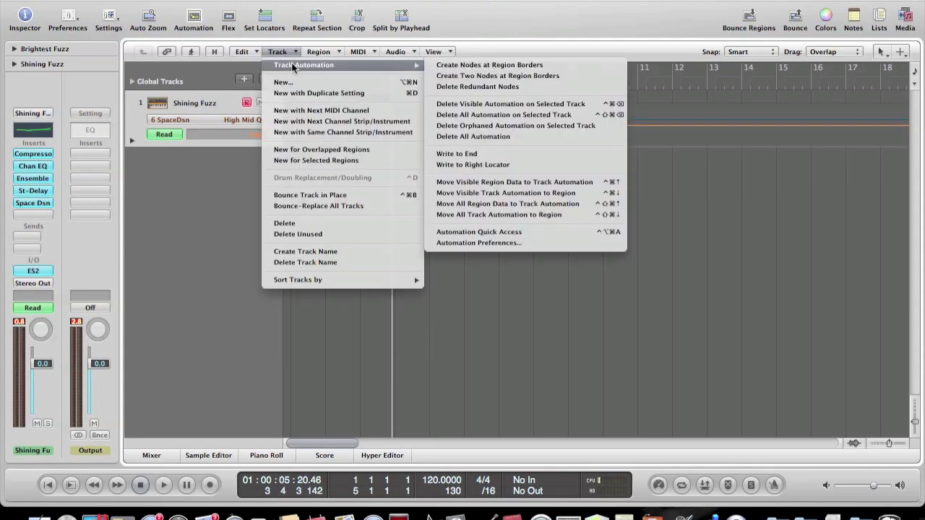
click(465, 138)
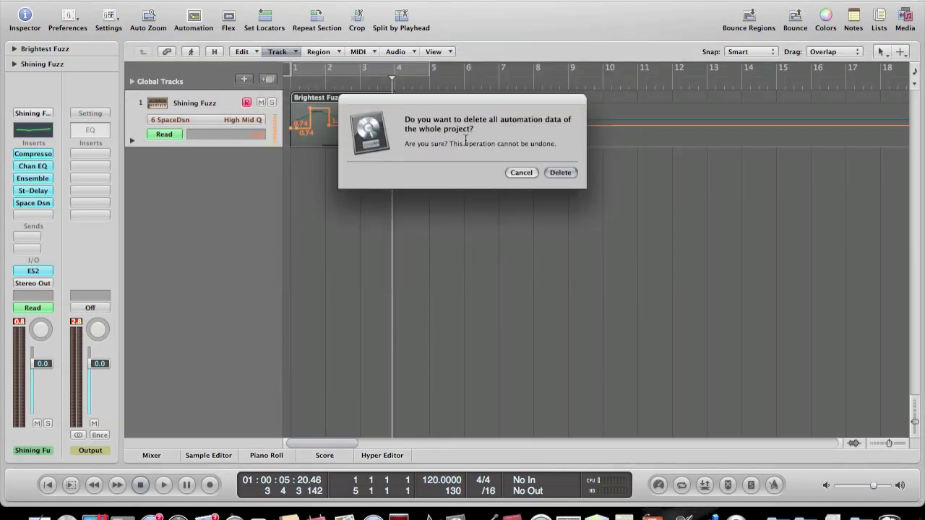
key(Return)
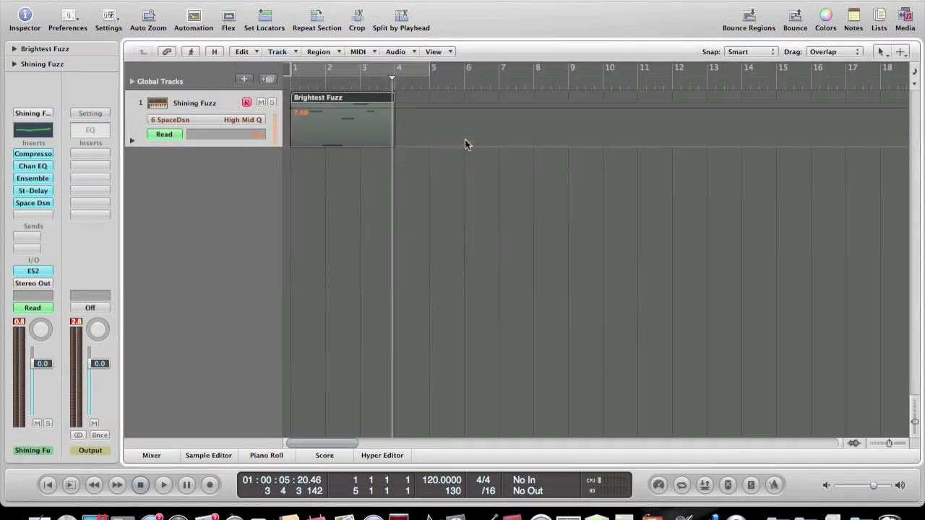
click(295, 52)
mouse_move(304, 65)
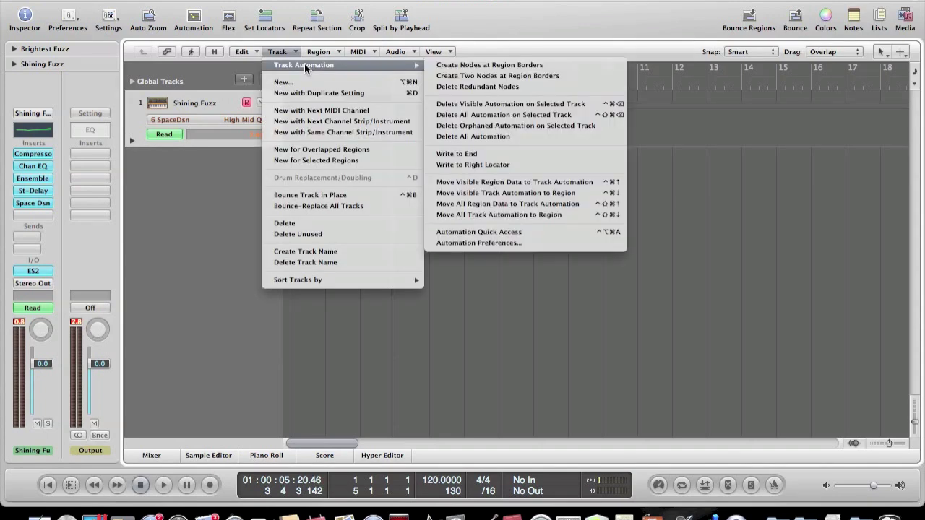
click(203, 187)
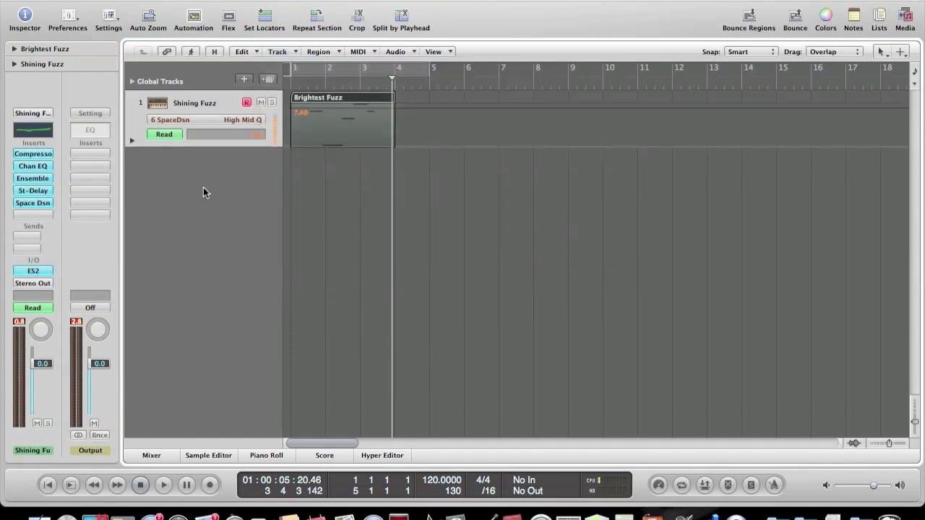